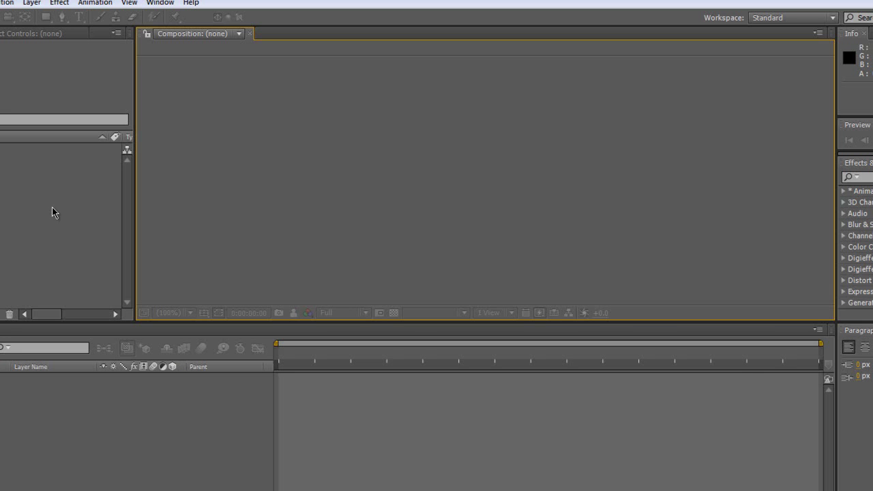
# Import BlackOpsMP clips 14-58-37-40.avi and 15-01-35-27.avi from the Cod Clips folder.
pyautogui.doubleClick(52, 207)
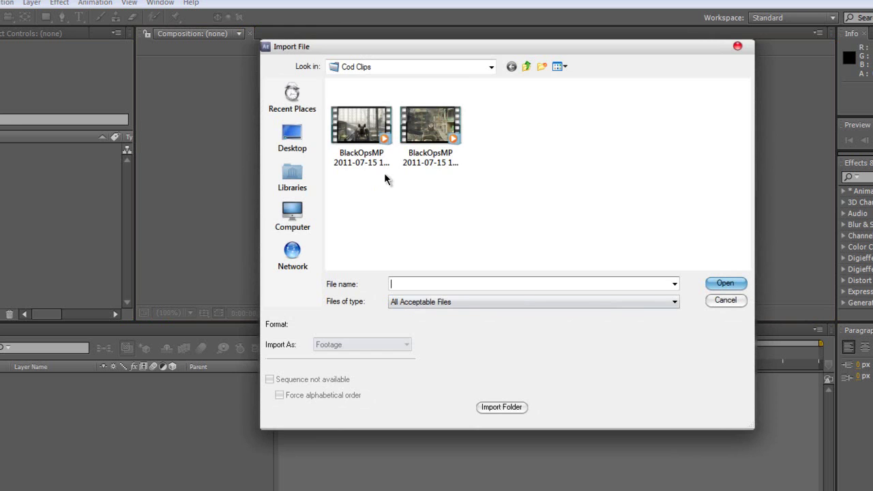
pyautogui.moveTo(384, 179); pyautogui.dragTo(474, 133)
pyautogui.click(723, 283)
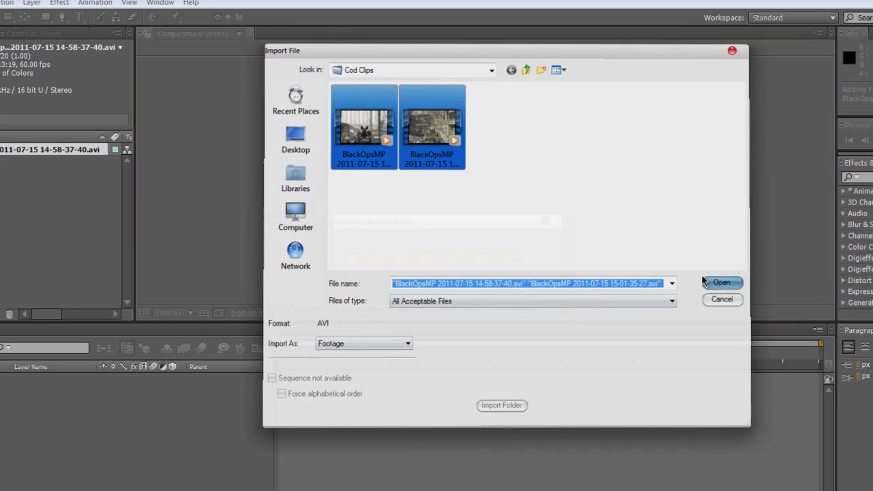
pyautogui.click(7, 137)
pyautogui.click(13, 161)
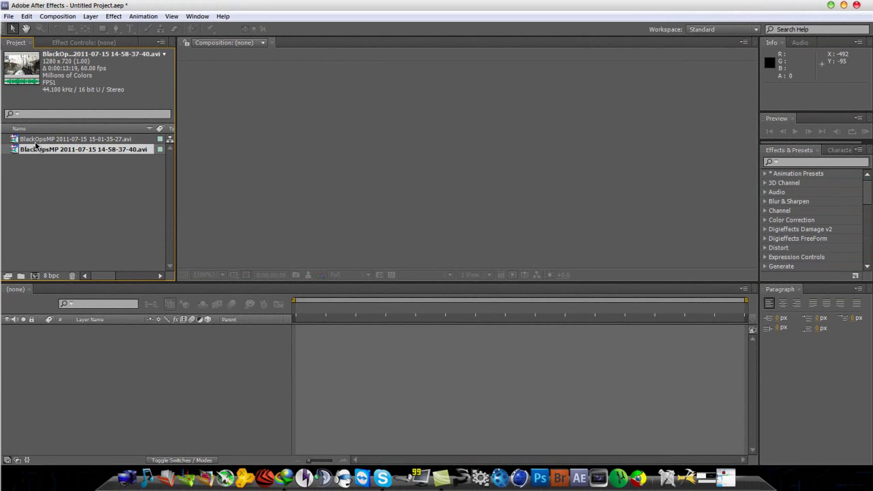
# Build a composition from the 14-58-37-40 clip and scrub the playhead to the cut point.
pyautogui.moveTo(33, 152); pyautogui.dragTo(54, 352)
pyautogui.moveTo(298, 311); pyautogui.dragTo(482, 337)
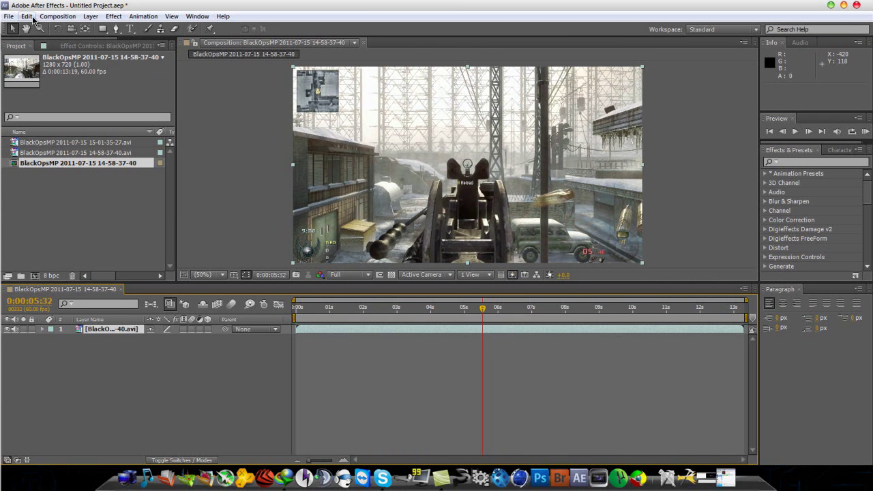
pyautogui.click(30, 17)
# Split the first clip at the playhead and delete its later half.
pyautogui.click(79, 147)
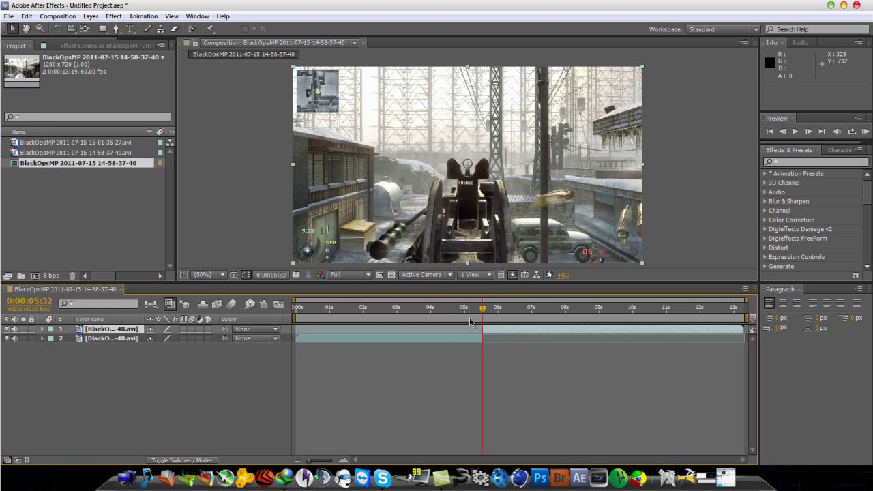
pyautogui.rightClick(103, 330)
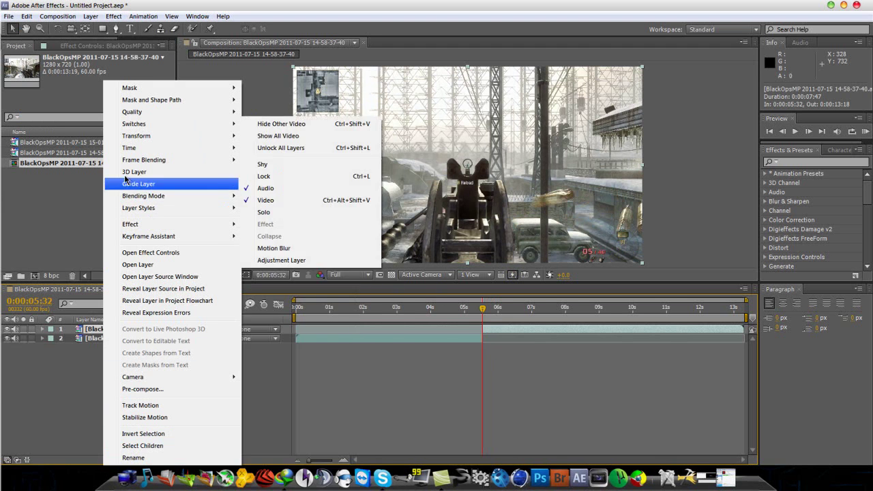
pyautogui.click(100, 331)
pyautogui.press('Delete')
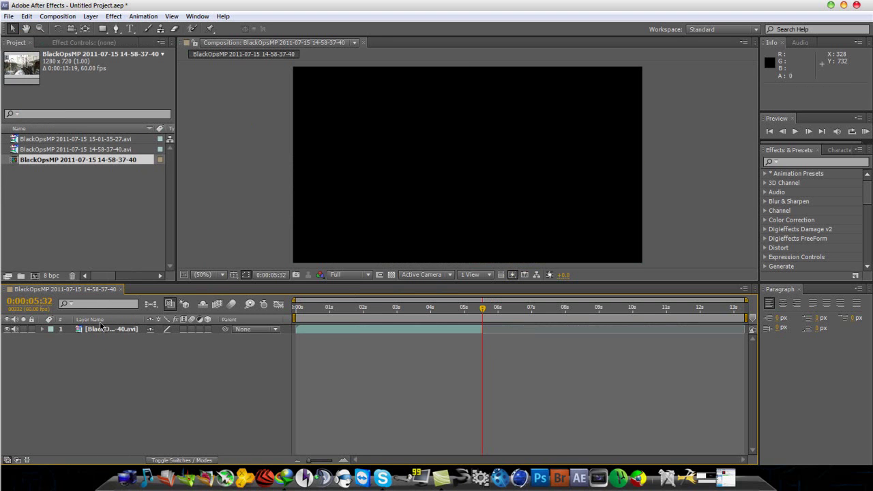
# Add the 15-01-35-27 clip above layer 1, starting around 0:00:04:28.
pyautogui.click(67, 149)
pyautogui.moveTo(64, 141); pyautogui.dragTo(104, 328)
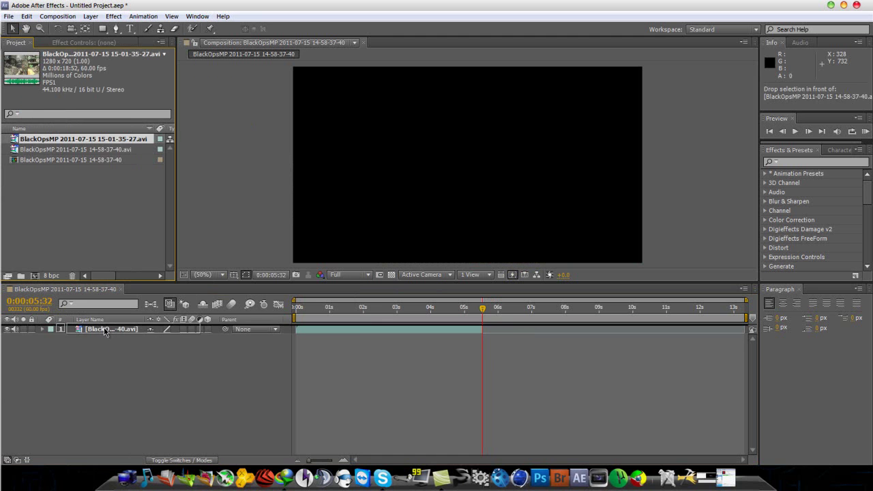
pyautogui.moveTo(309, 329); pyautogui.dragTo(450, 335)
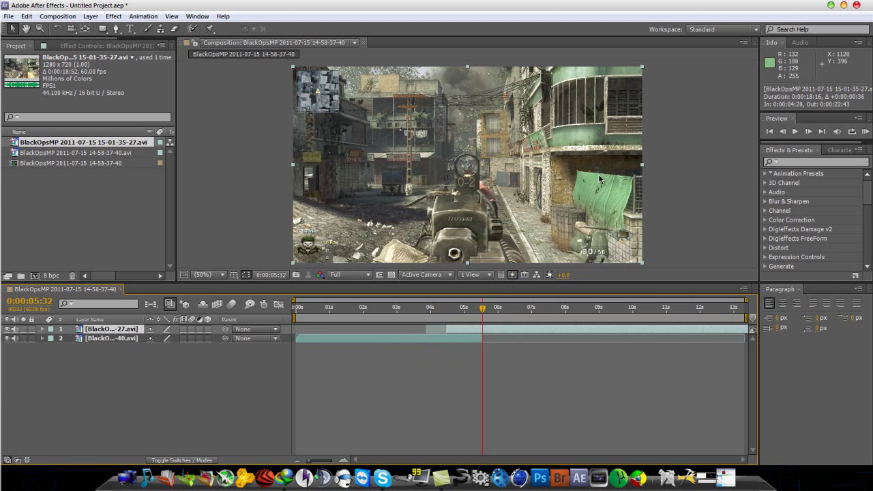
# Add a new adjustment layer above the clips and select Adjustment Layer 1.
pyautogui.click(91, 15)
pyautogui.moveTo(202, 31)
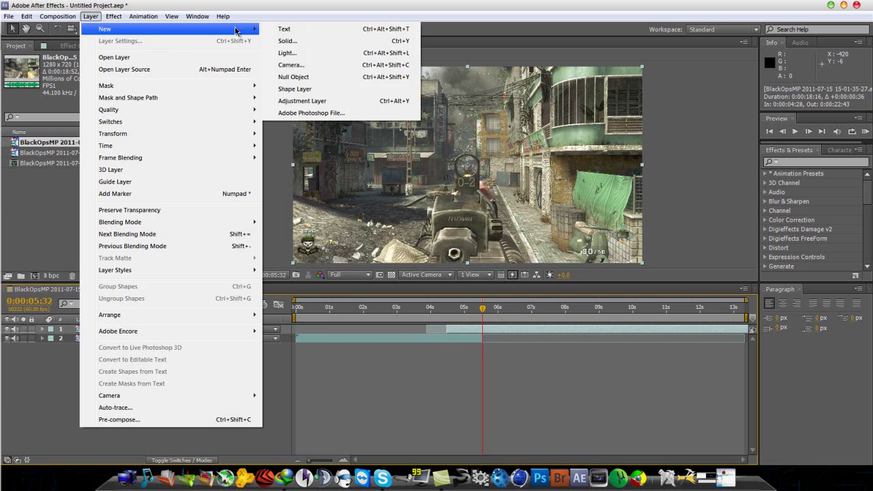
pyautogui.click(312, 101)
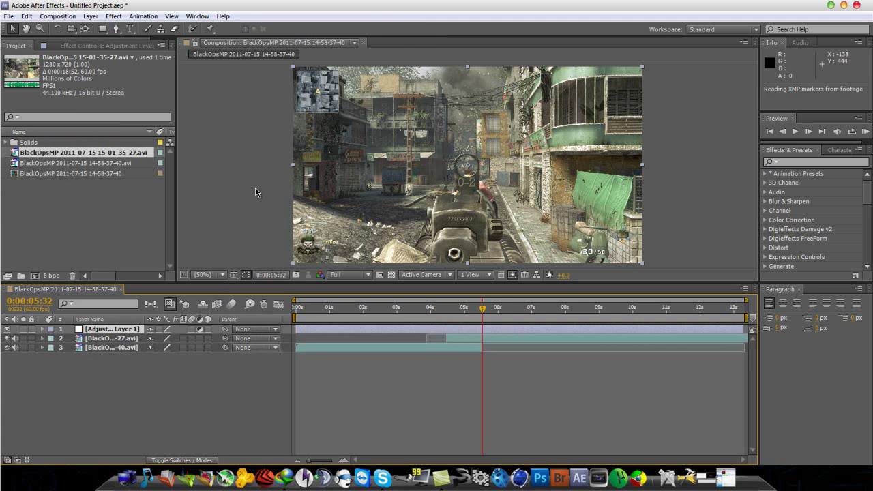
pyautogui.click(128, 374)
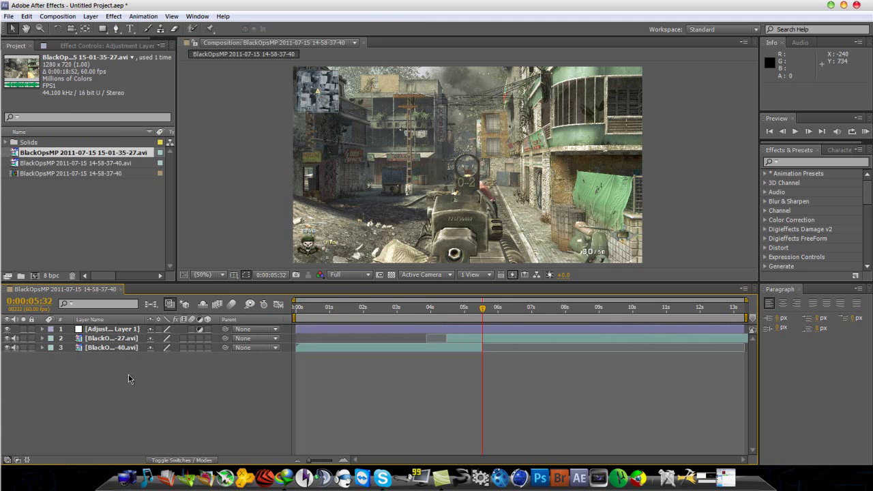
pyautogui.click(116, 330)
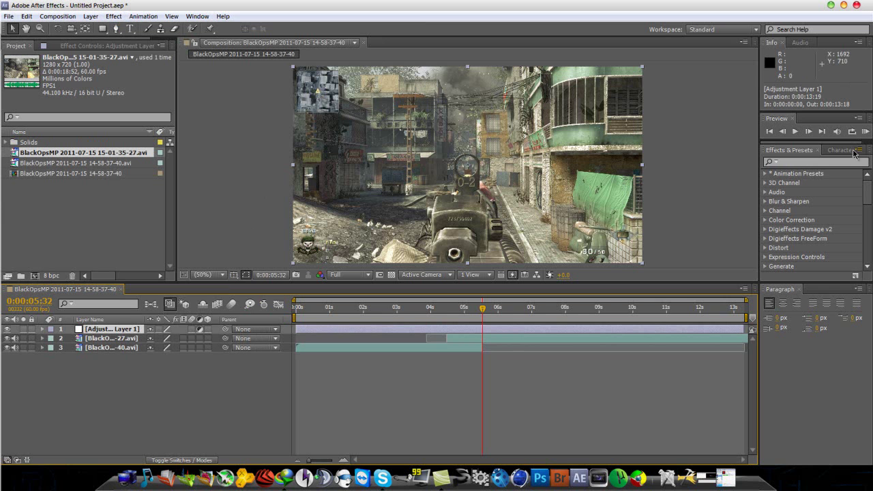
# Search Effects & Presets for 'offset' and apply Offset to the adjustment layer.
pyautogui.click(790, 162)
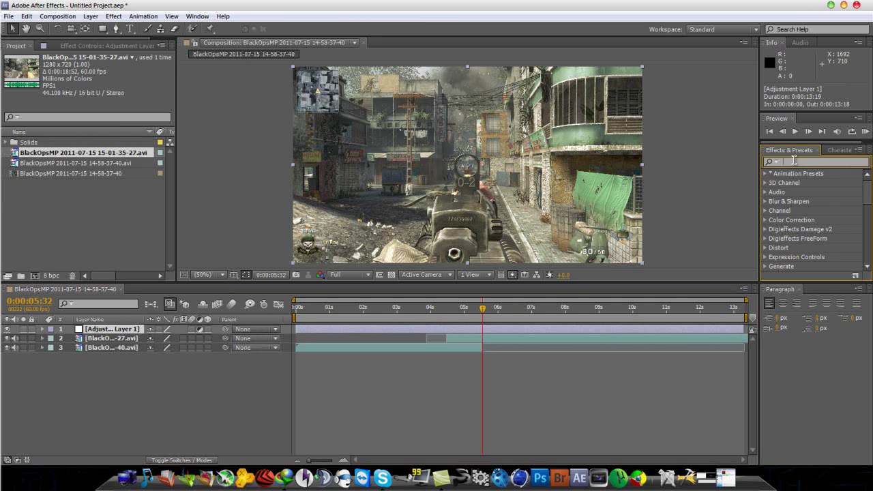
pyautogui.write('offset')
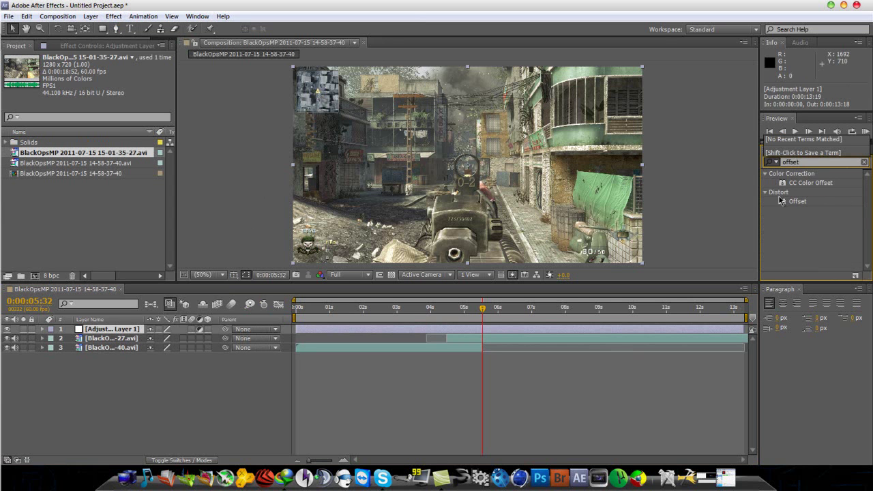
pyautogui.moveTo(793, 202); pyautogui.dragTo(109, 332)
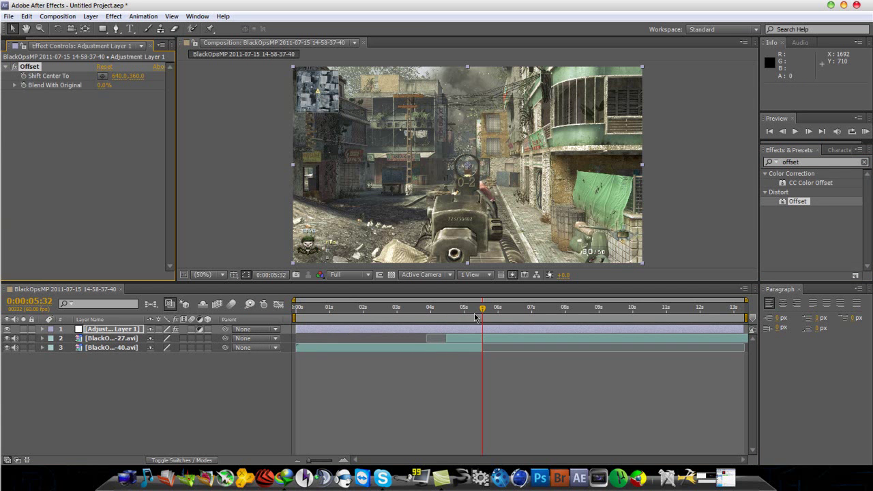
# Scrub through the transition to 0:00:05:31, where the clips stop overlapping.
pyautogui.moveTo(483, 315); pyautogui.dragTo(446, 316)
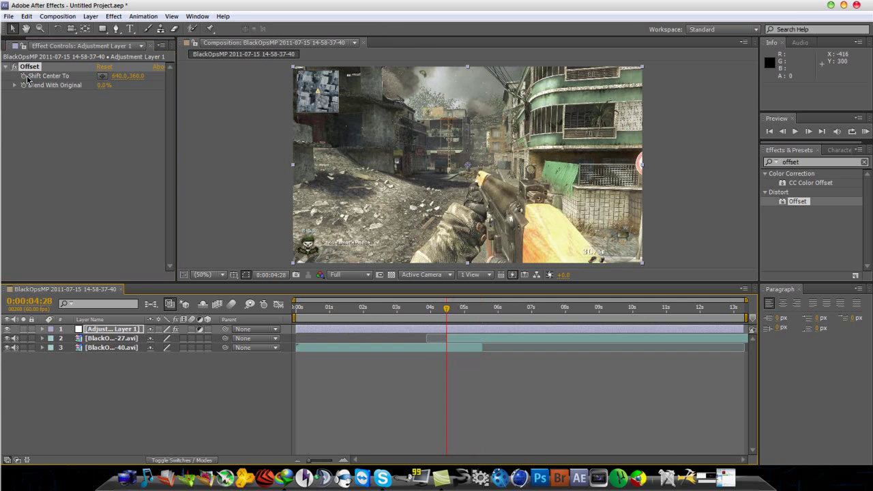
pyautogui.click(26, 80)
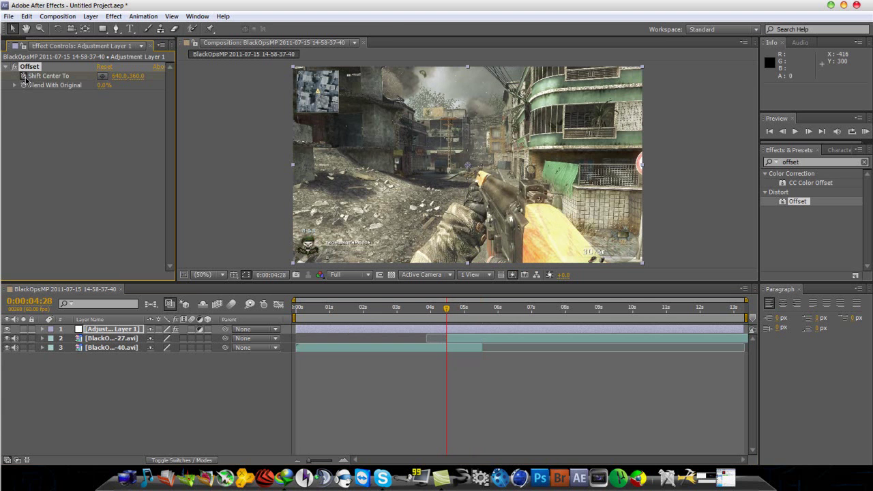
pyautogui.moveTo(446, 313)
pyautogui.mouseDown()
pyautogui.moveTo(463, 313)
pyautogui.moveTo(453, 314)
pyautogui.mouseUp()
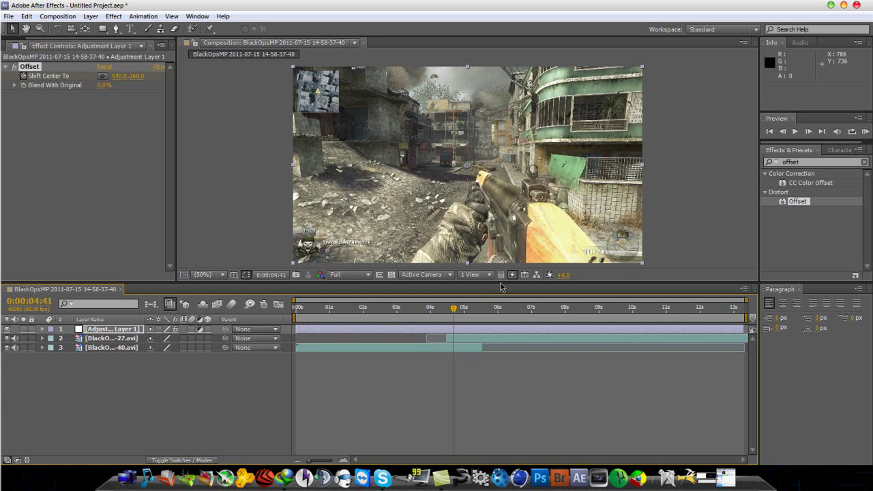
pyautogui.moveTo(460, 311); pyautogui.dragTo(482, 318)
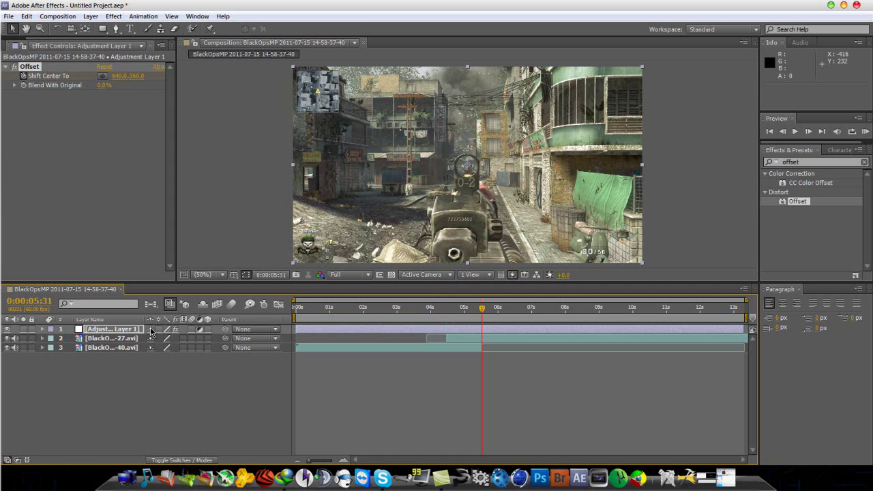
# Keyframe Offset's Shift Center To at 0:00:05:31 as 640.0,4680.0 by multiplying Y by 13.
pyautogui.click(114, 330)
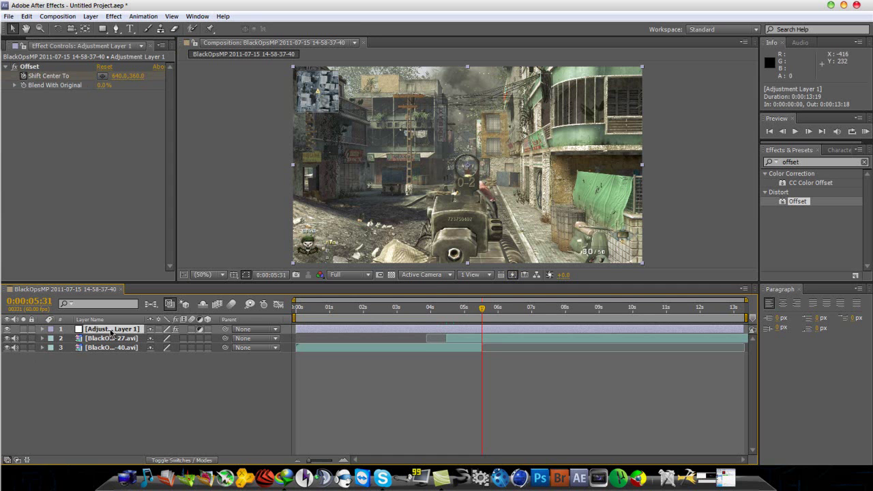
pyautogui.press('u')
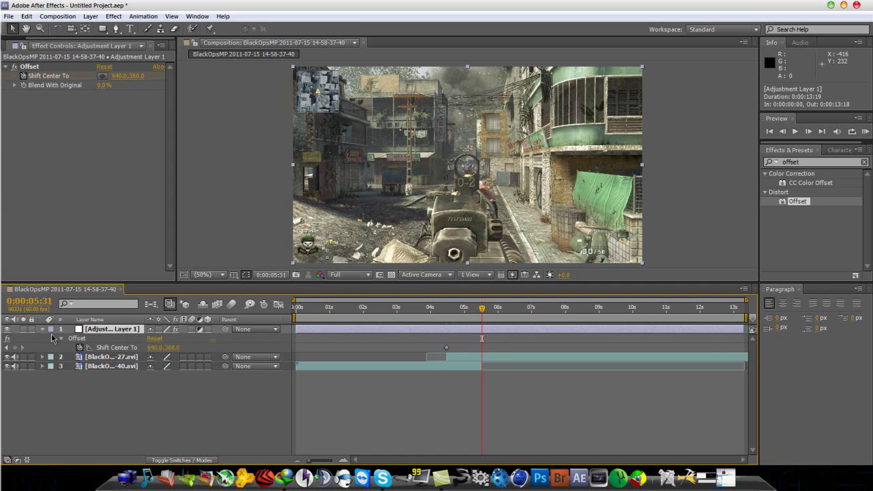
pyautogui.click(16, 348)
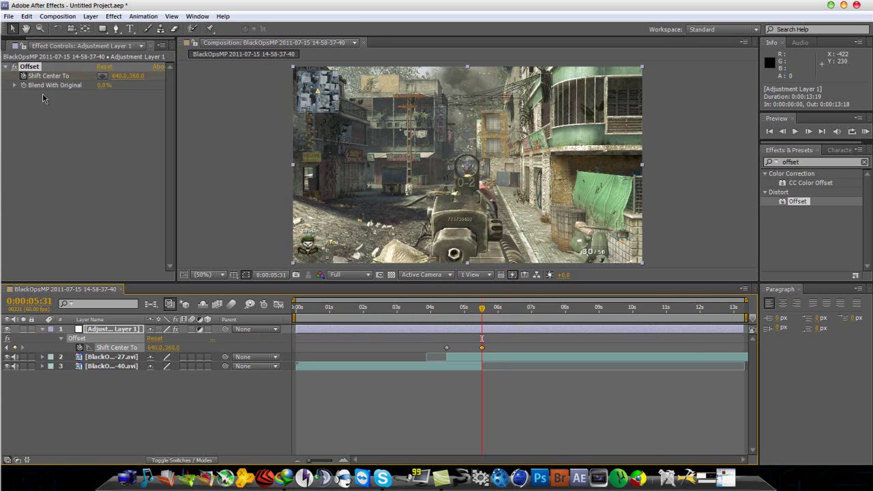
pyautogui.click(136, 77)
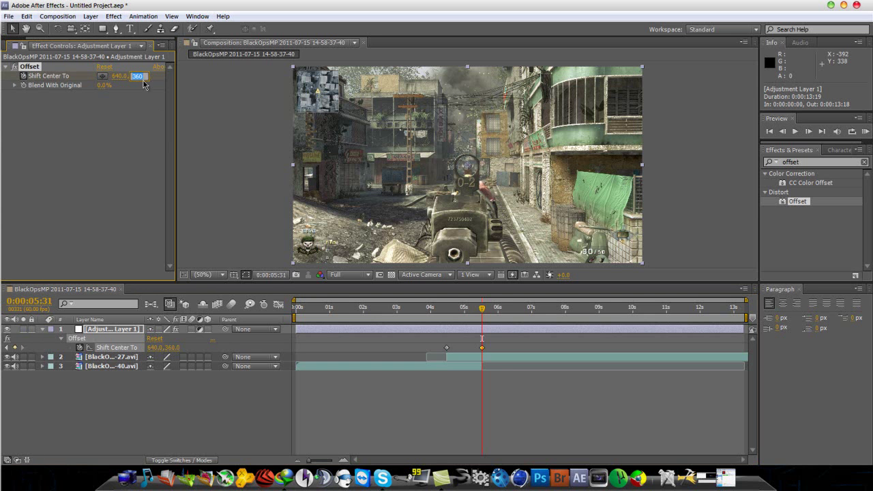
pyautogui.write('*13')
pyautogui.press('Return')
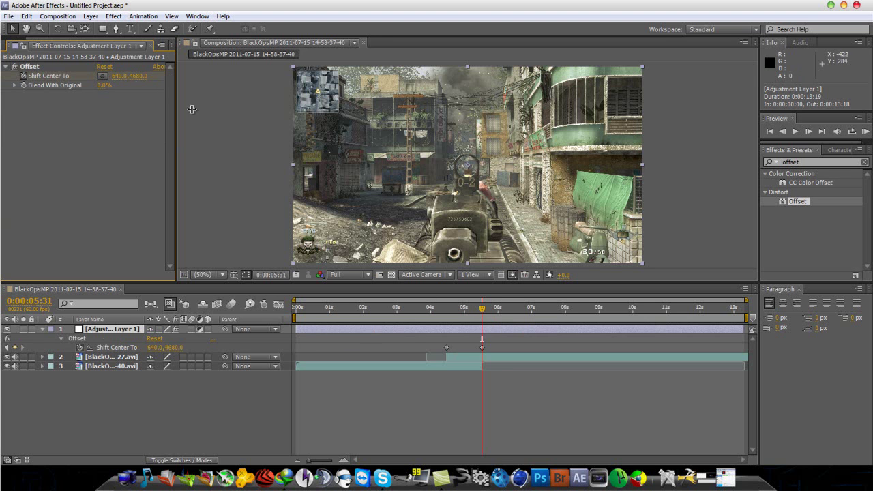
pyautogui.moveTo(484, 311); pyautogui.dragTo(451, 322)
# Search the Effects & Presets panel for 'direc' to find Directional Blur.
pyautogui.click(805, 161)
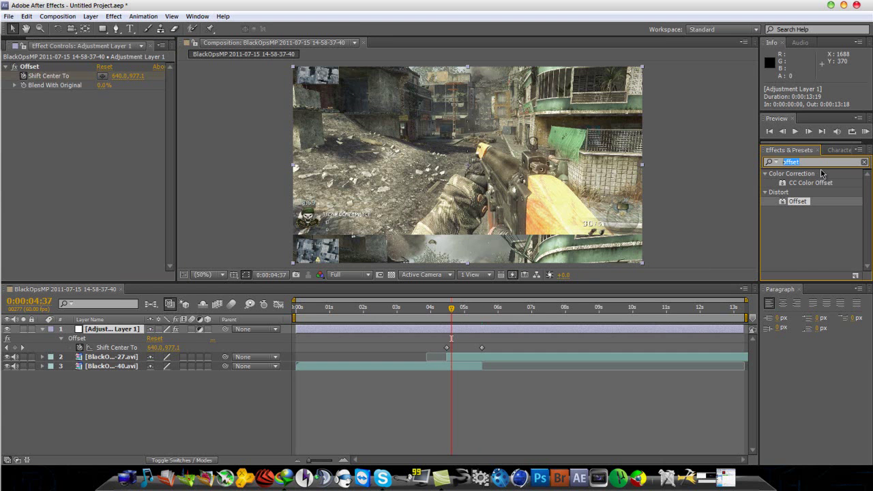
pyautogui.write('di')
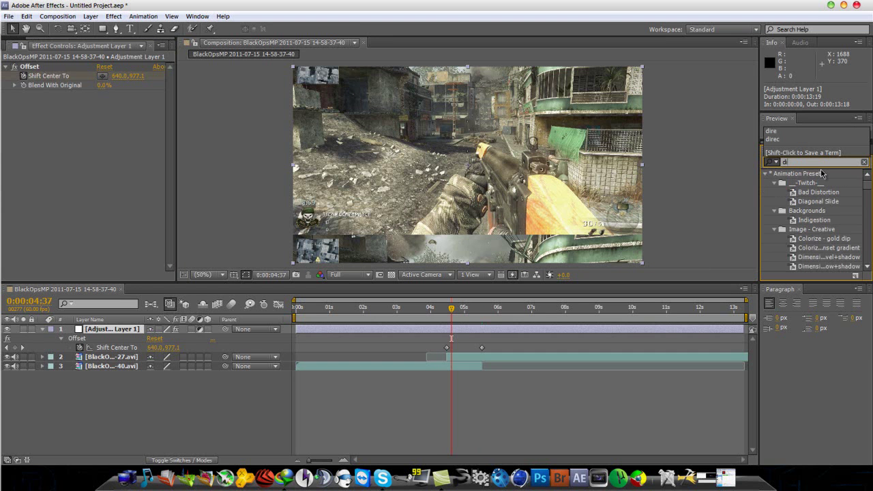
pyautogui.write('rec')
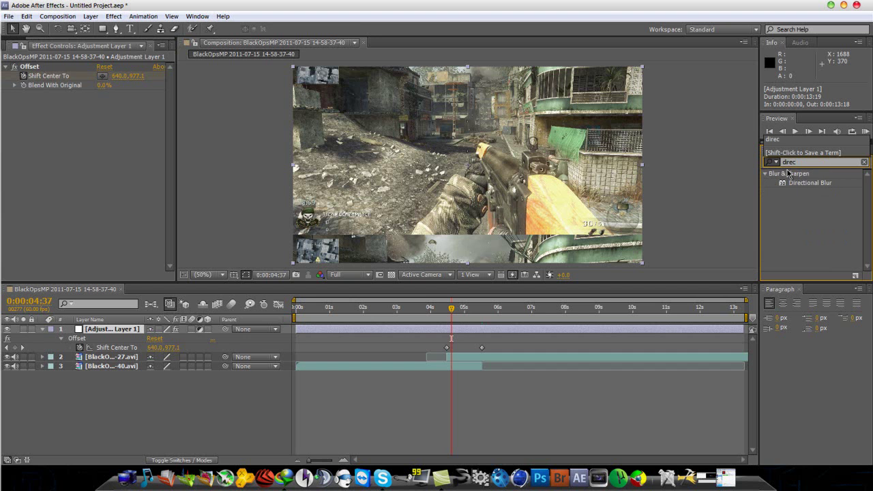
# Apply Directional Blur to the adjustment layer and keyframe Blur Length at 0 at 0:00:04:28.
pyautogui.moveTo(787, 186); pyautogui.dragTo(103, 327)
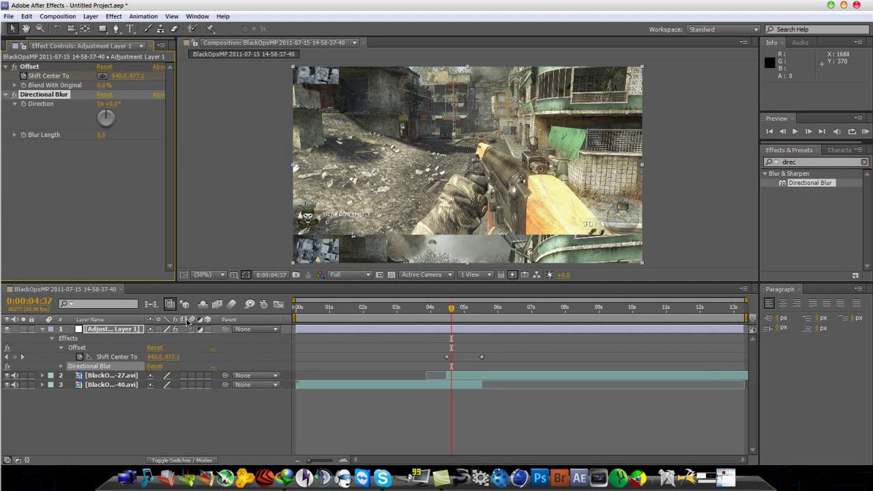
pyautogui.moveTo(451, 313); pyautogui.dragTo(447, 315)
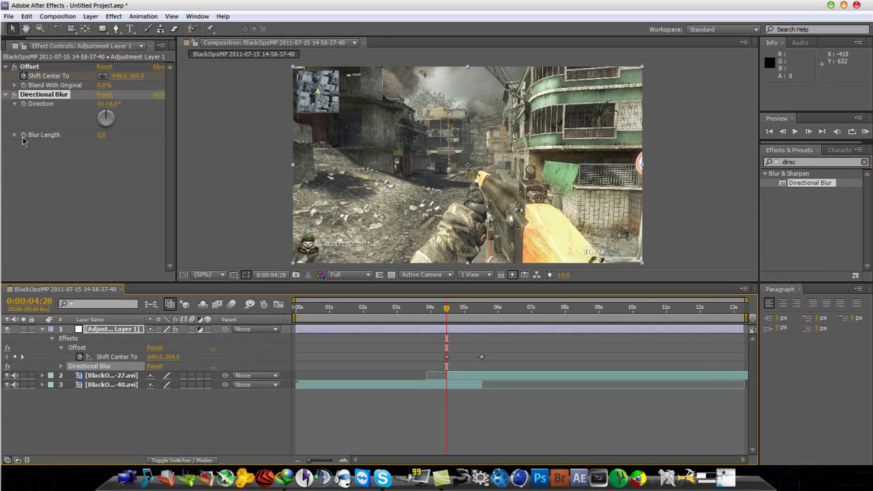
pyautogui.click(24, 135)
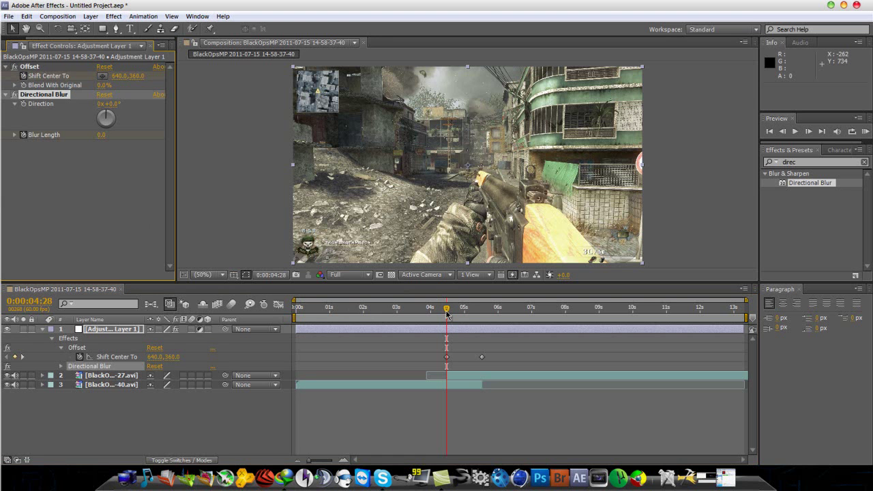
# Add a Blur Length keyframe of 50 at 0:00:05:00.
pyautogui.moveTo(449, 315); pyautogui.dragTo(465, 321)
pyautogui.click(100, 134)
pyautogui.write('50')
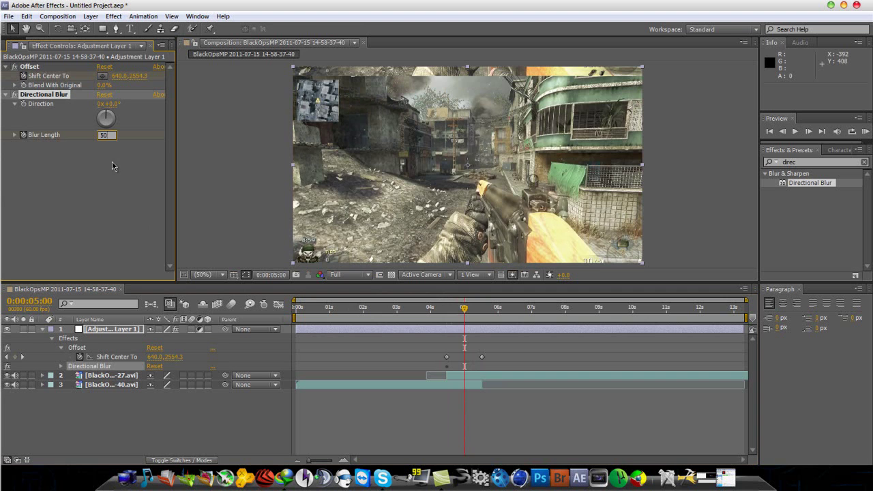
pyautogui.press('Return')
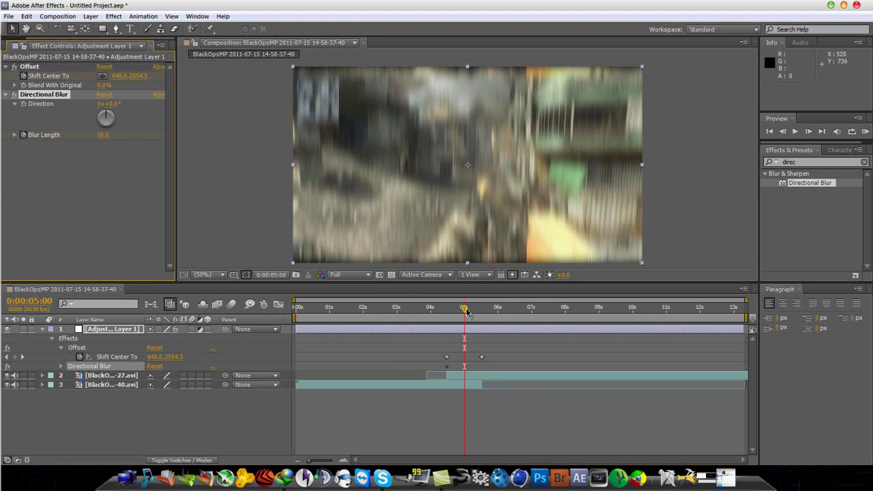